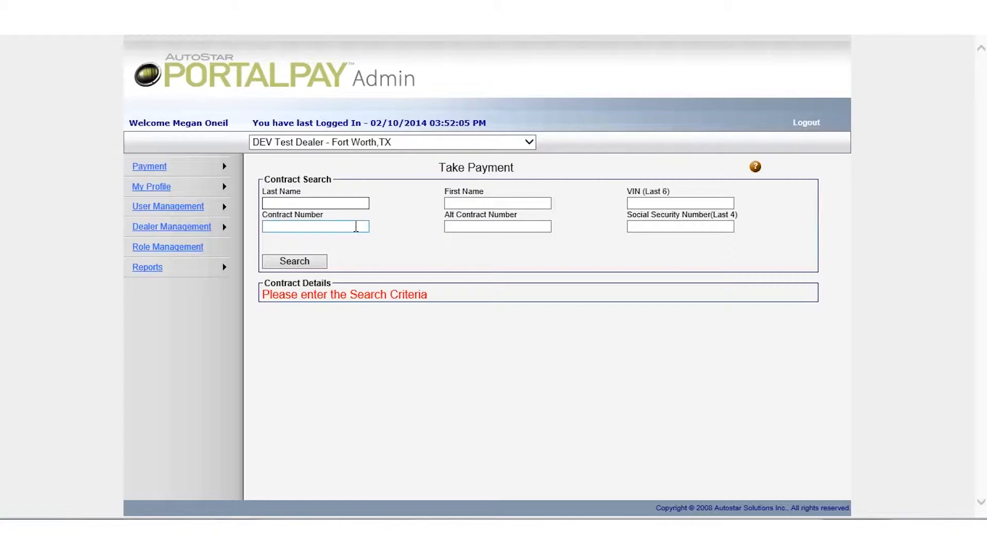
- Search Take Payment by the buyer's contract number to list the 2002 Ford Taurus contract
key(Return)
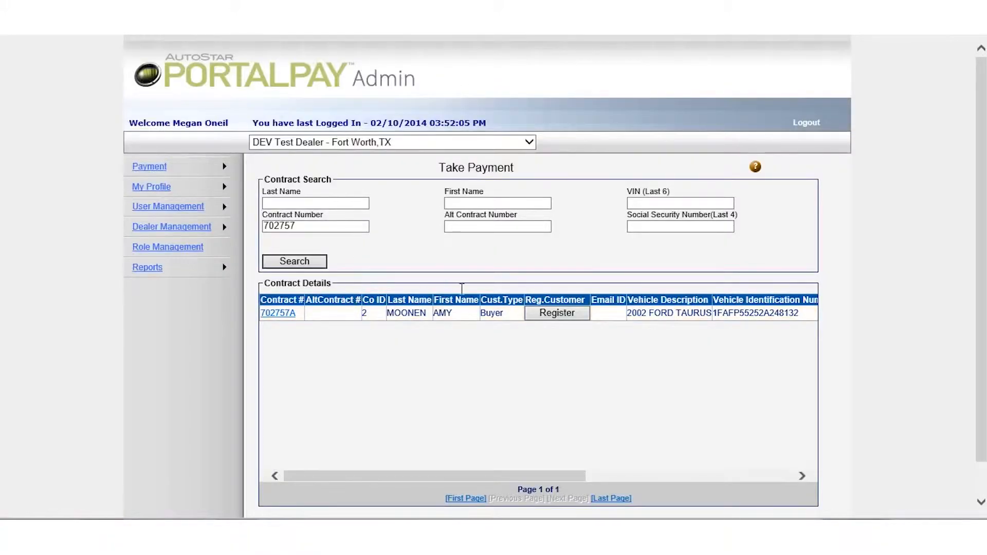
- Register the Ford Taurus contract's buyer as a portal user, entering their e-mail address in Email ID
click(566, 314)
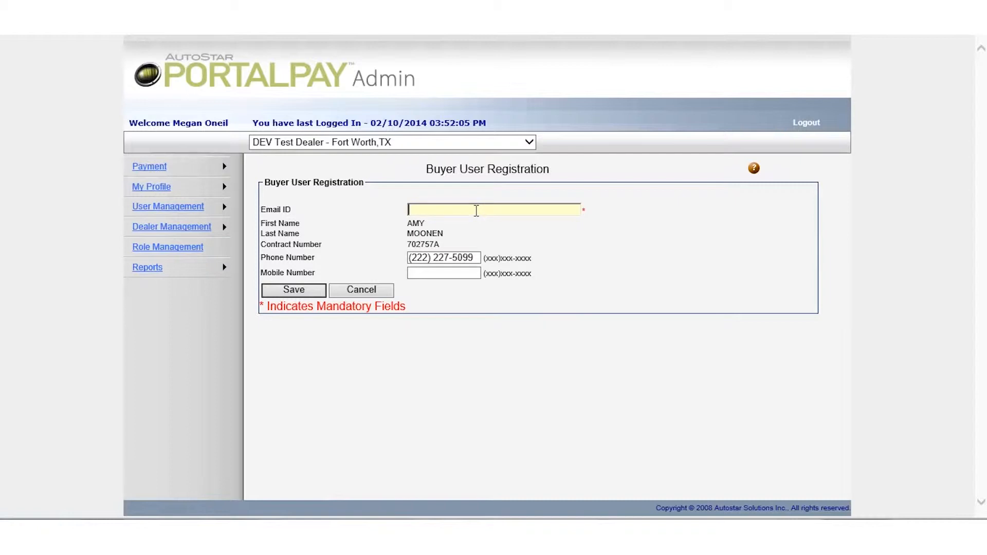
text(customer123@abc.com)
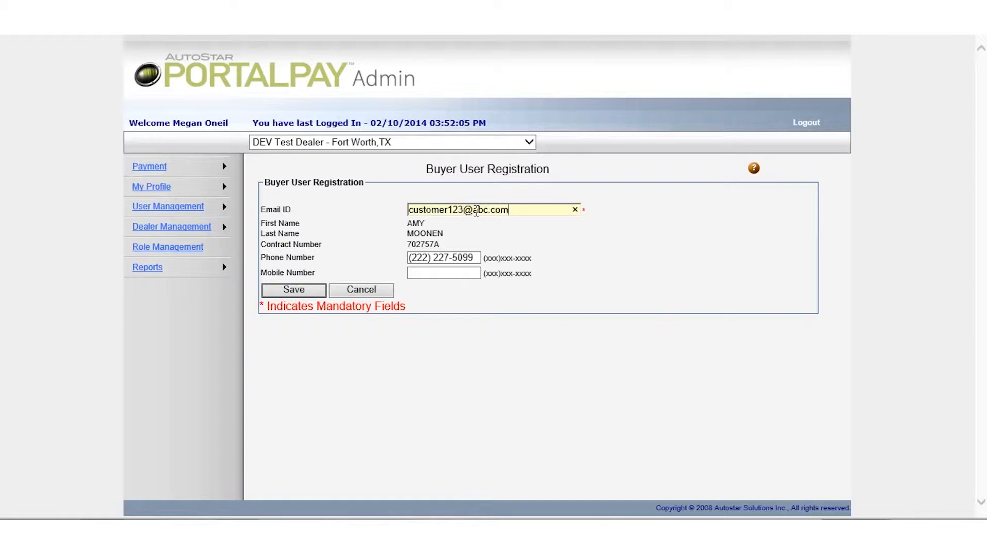
click(280, 293)
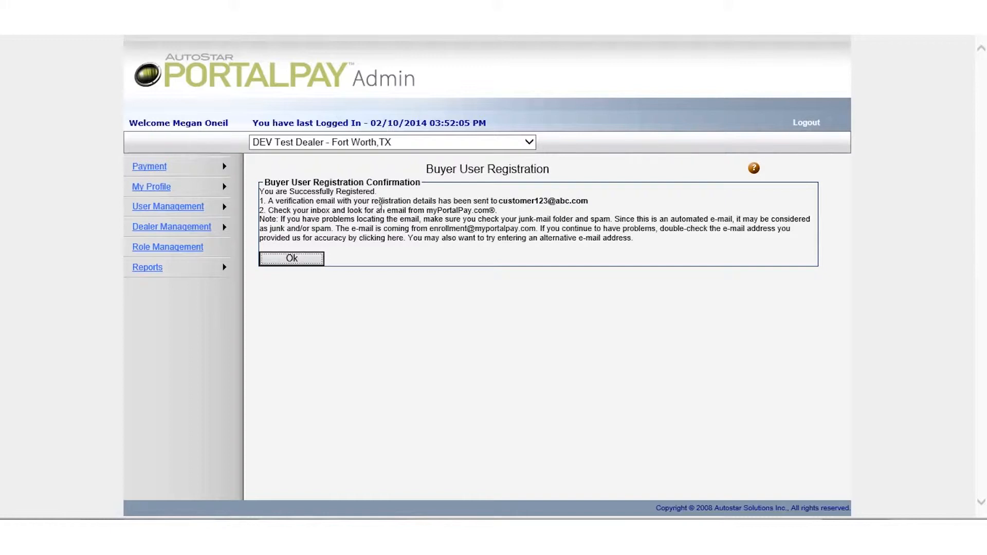
- Dismiss the registration confirmation and go to User Management > Manage Buyer
click(292, 261)
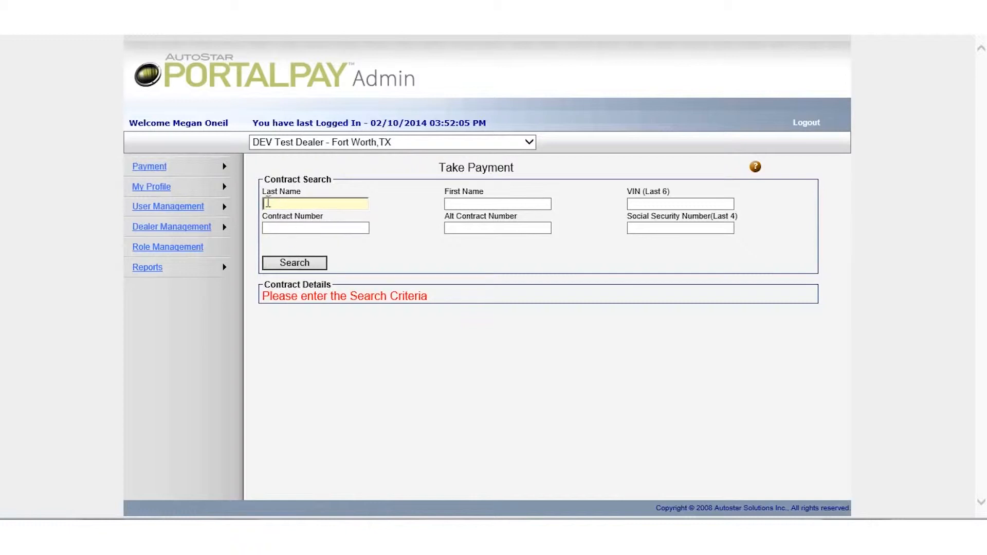
mouse_move(234, 207)
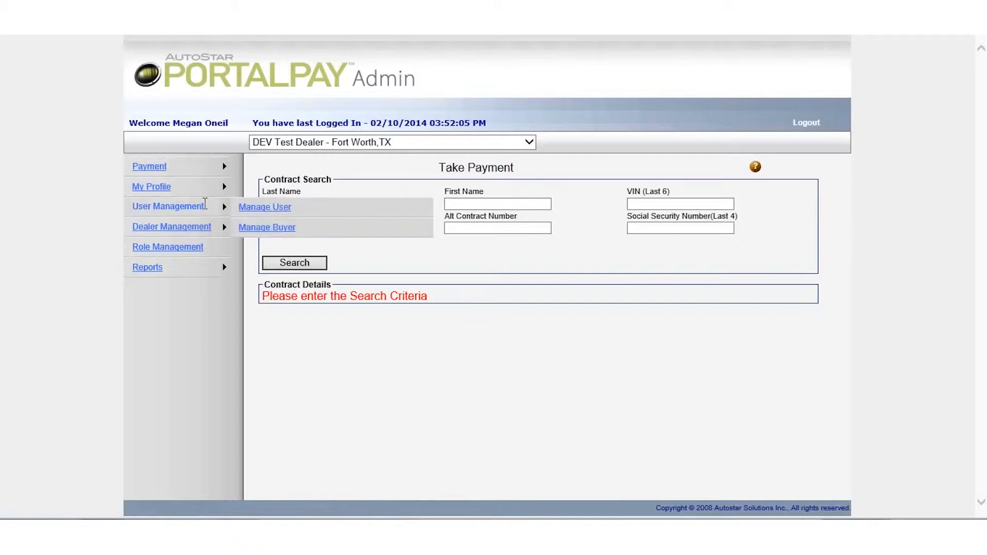
click(261, 233)
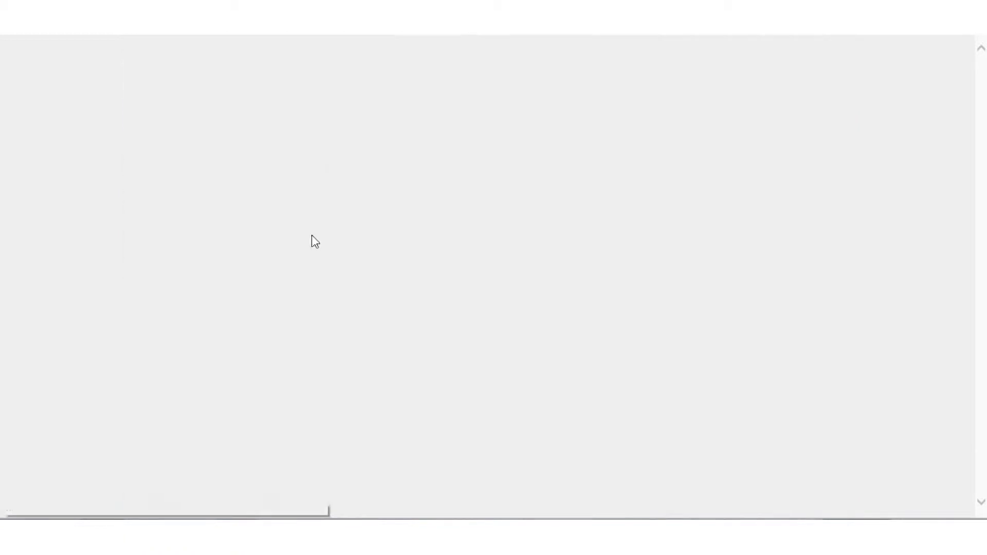
click(306, 228)
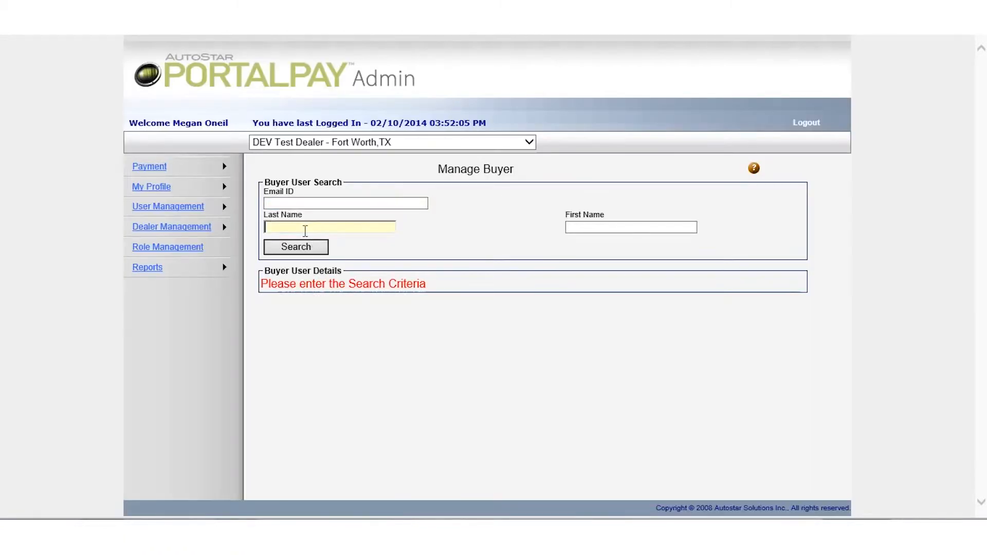
- Search Manage Buyer by the newly registered buyer's e-mail address
click(295, 202)
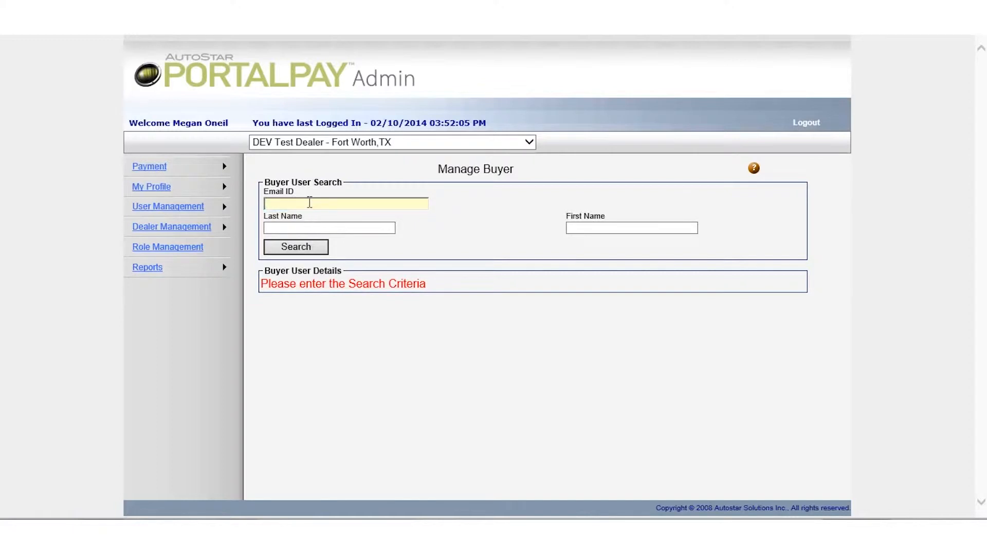
text(csutomer)
key(BackSpace)
key(BackSpace)
key(BackSpace)
key(BackSpace)
key(BackSpace)
key(BackSpace)
key(BackSpace)
text(ustomer)
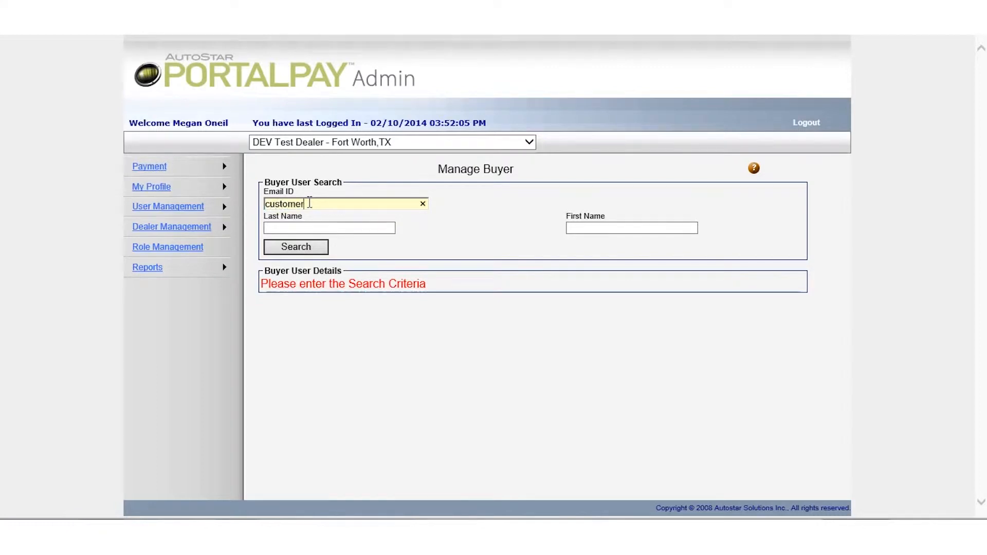
text(123@abc.com)
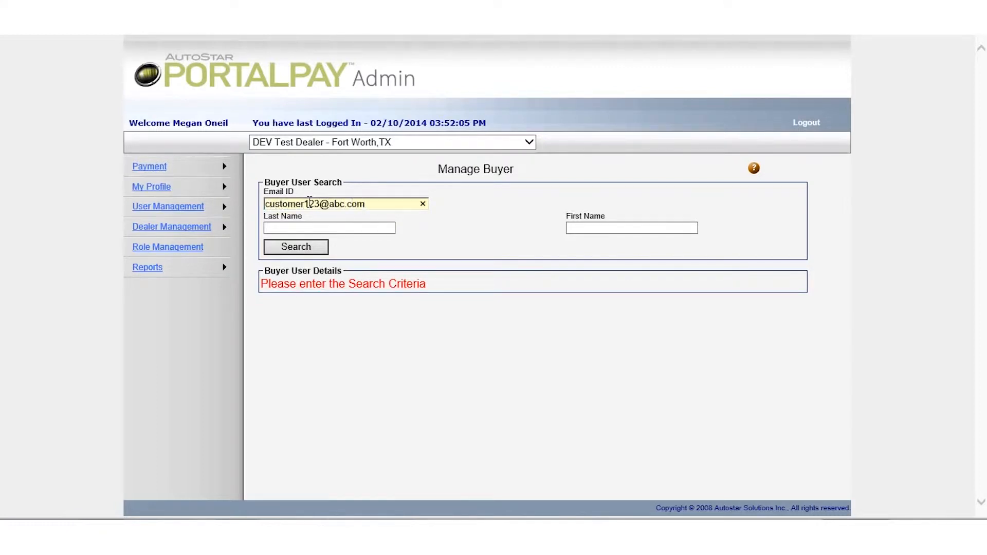
click(289, 252)
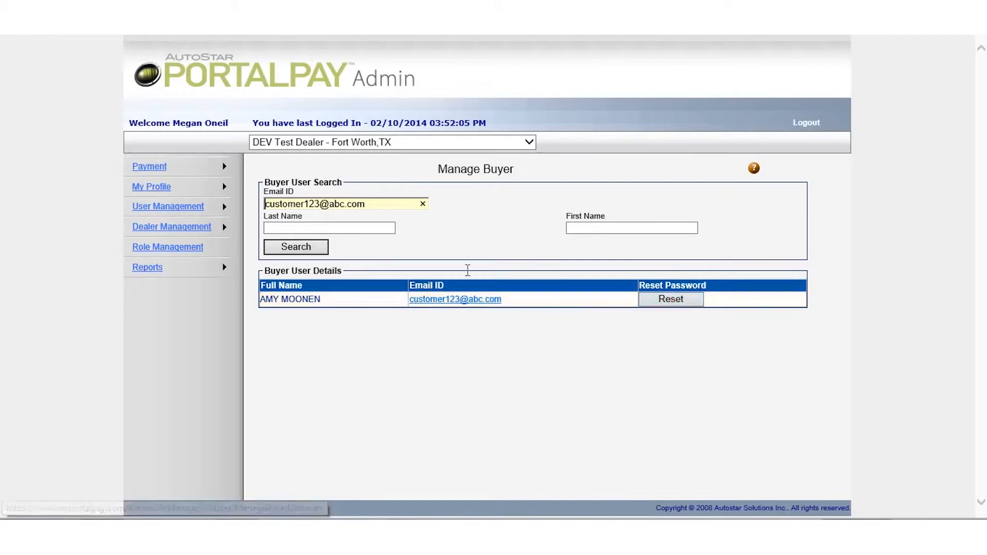
- Reset the listed buyer's password and confirm it in the dialog
click(671, 299)
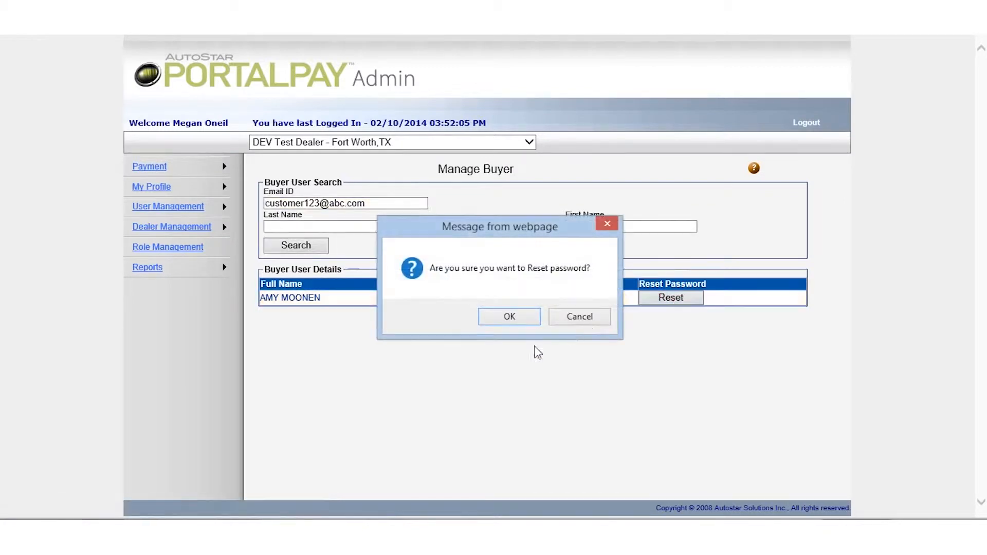
click(509, 317)
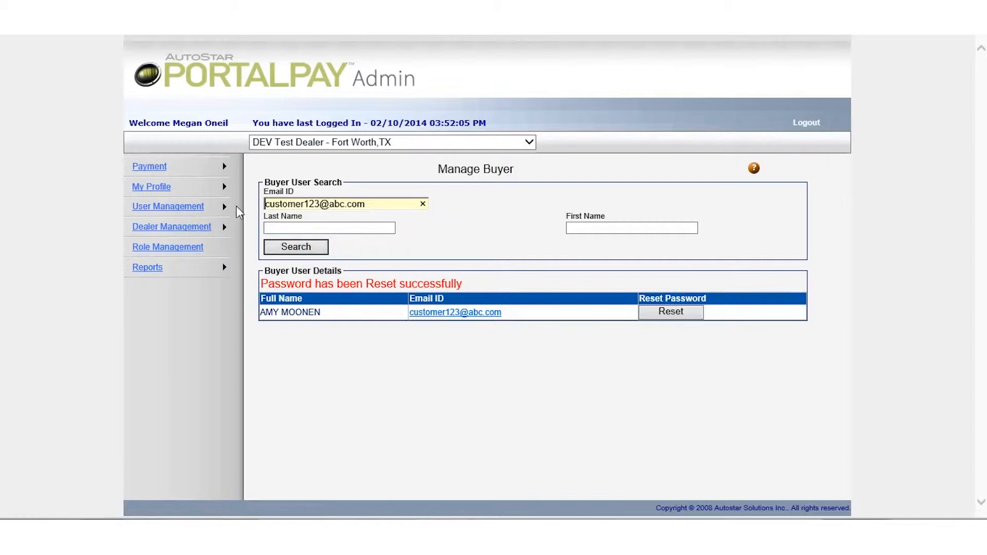
mouse_move(229, 207)
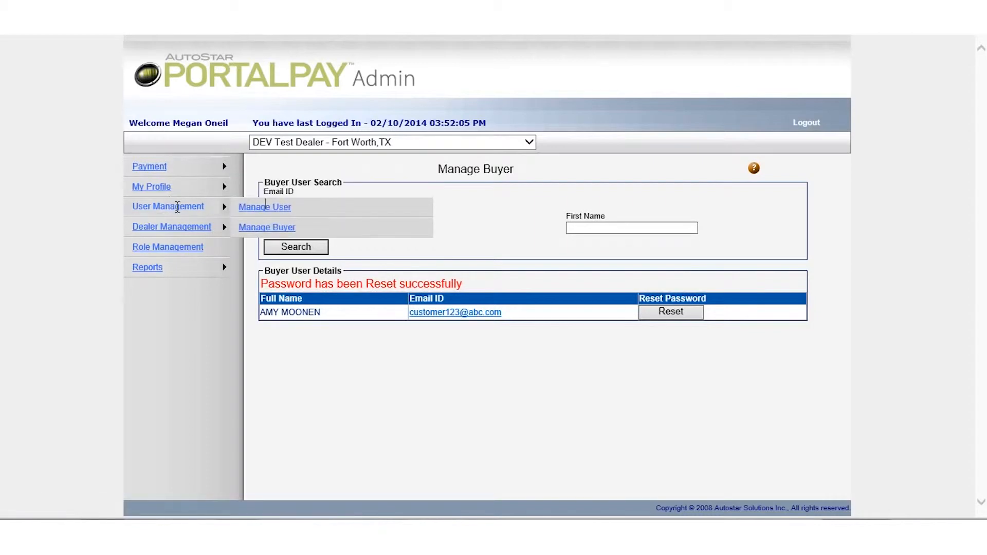
- Open User Management > Manage User and search with empty criteria to show all three dealer users
click(264, 208)
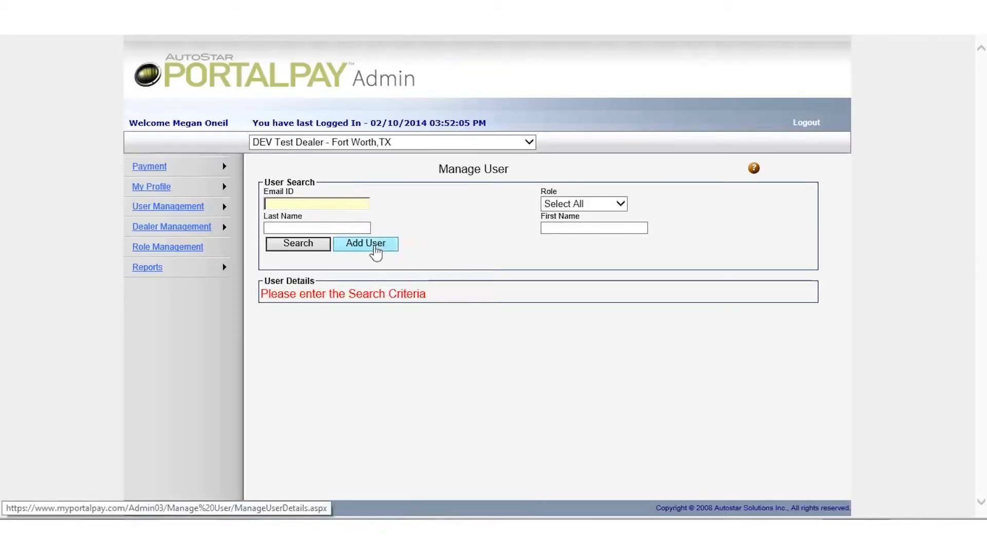
click(301, 244)
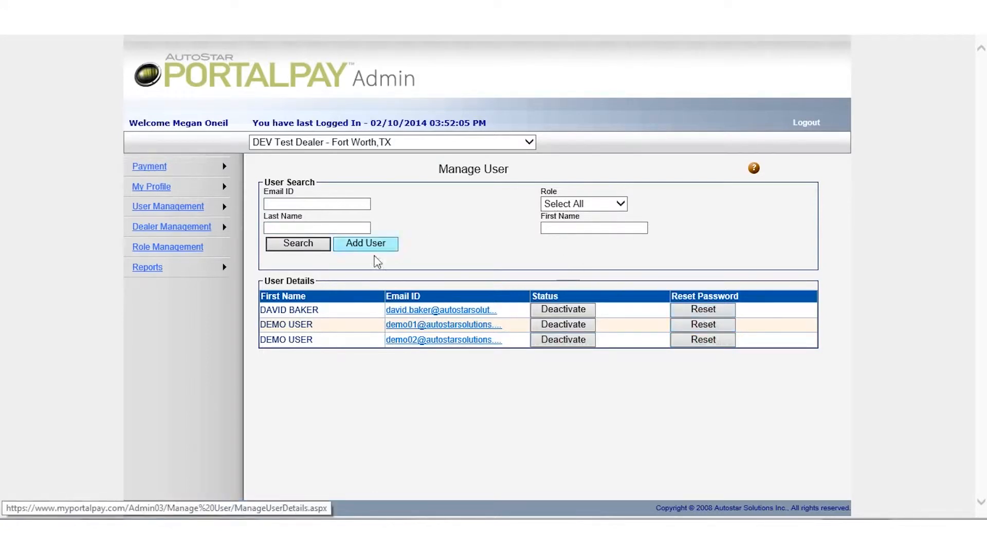
- Start a new dealer user, choosing an Autostar User Id and entering the user's e-mail address
click(347, 248)
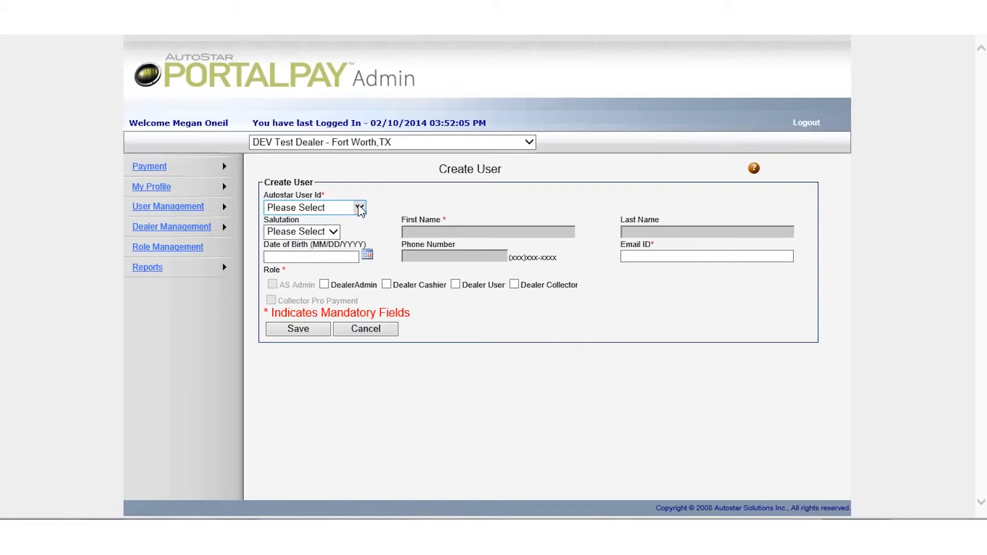
click(359, 208)
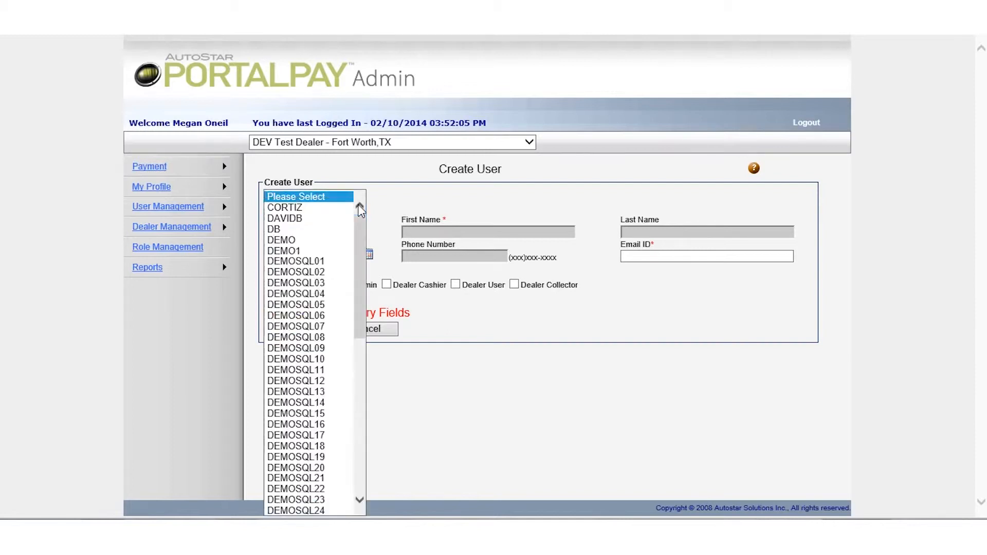
click(303, 380)
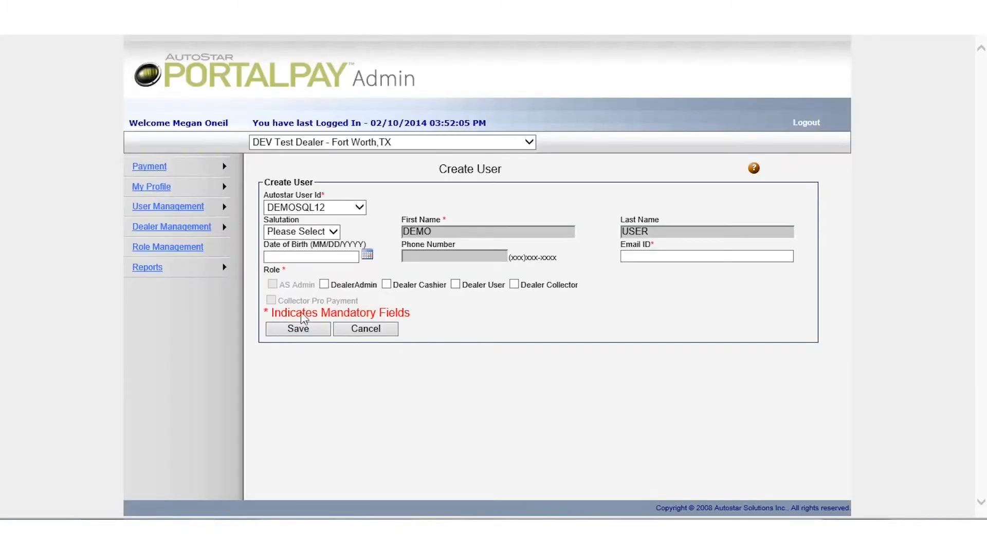
click(643, 256)
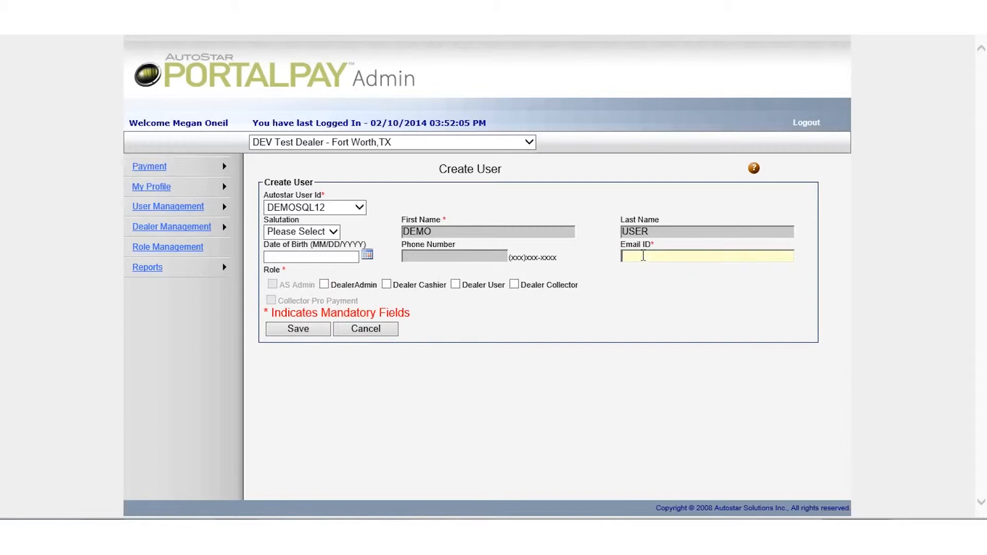
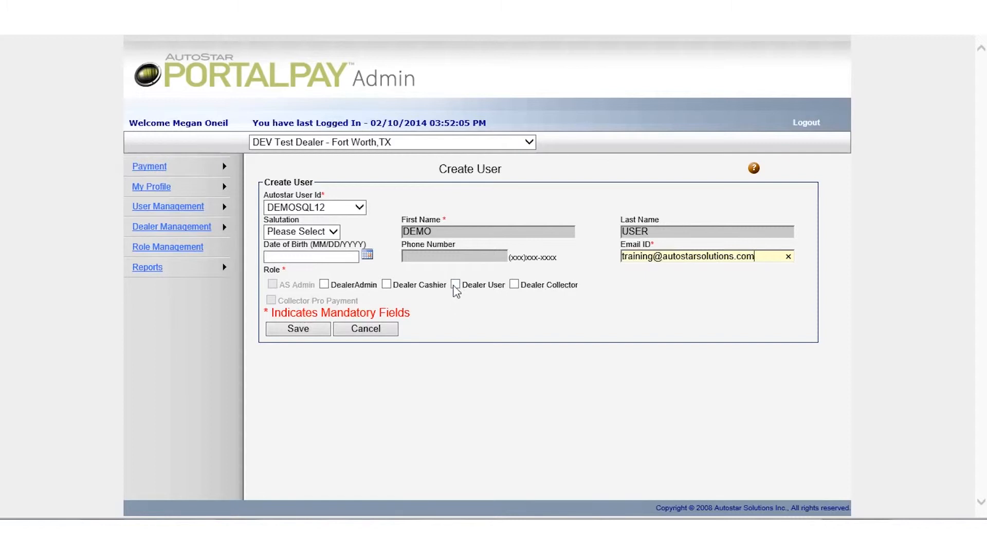
- Give the new user the Dealer Cashier role and Collector Pro Payment, then save
click(390, 287)
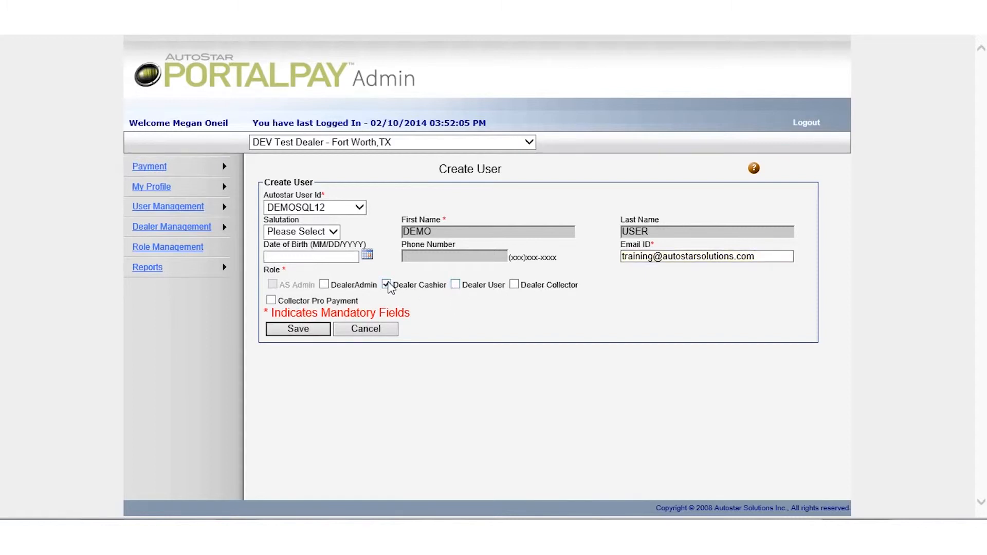
click(271, 301)
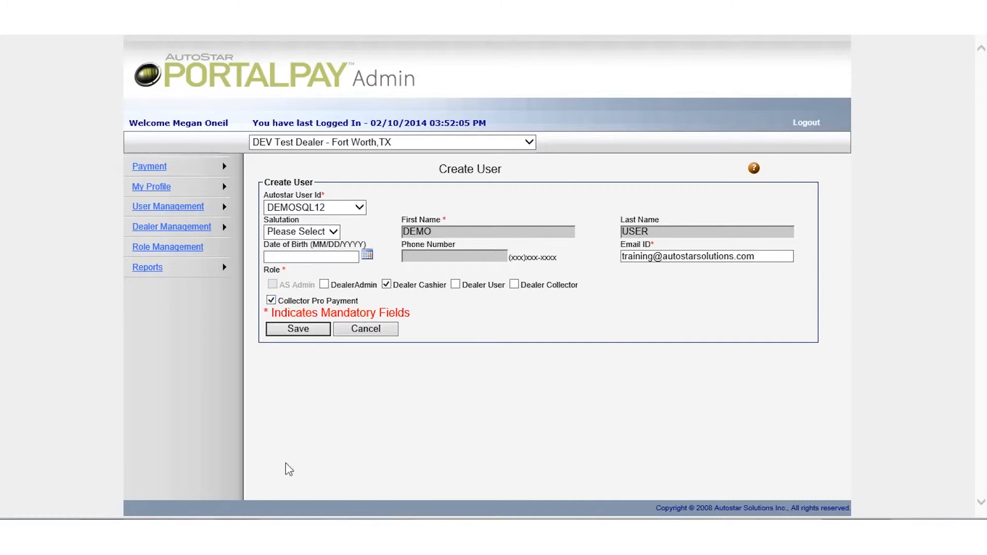
click(311, 329)
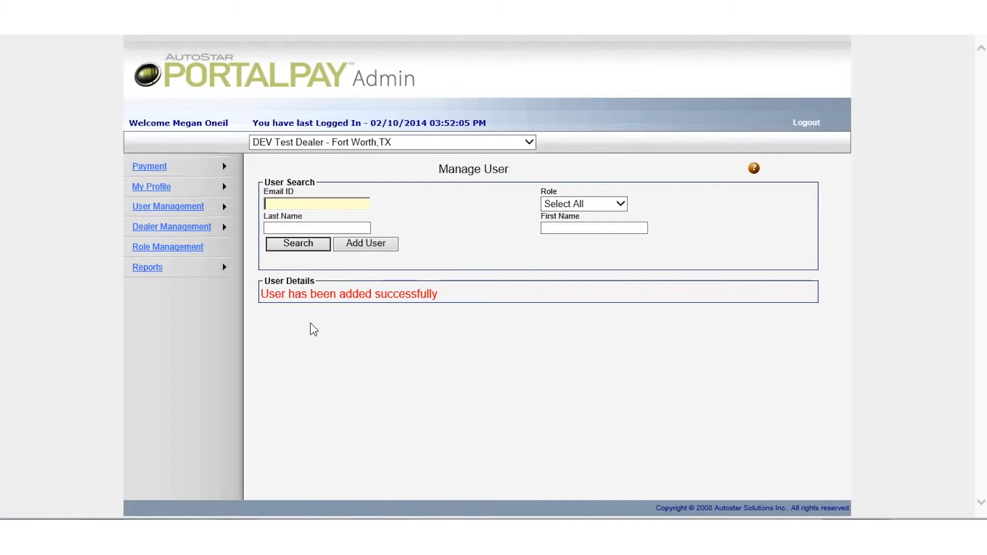
- Refresh the Manage User list so it shows four dealer users, including the new one
click(300, 247)
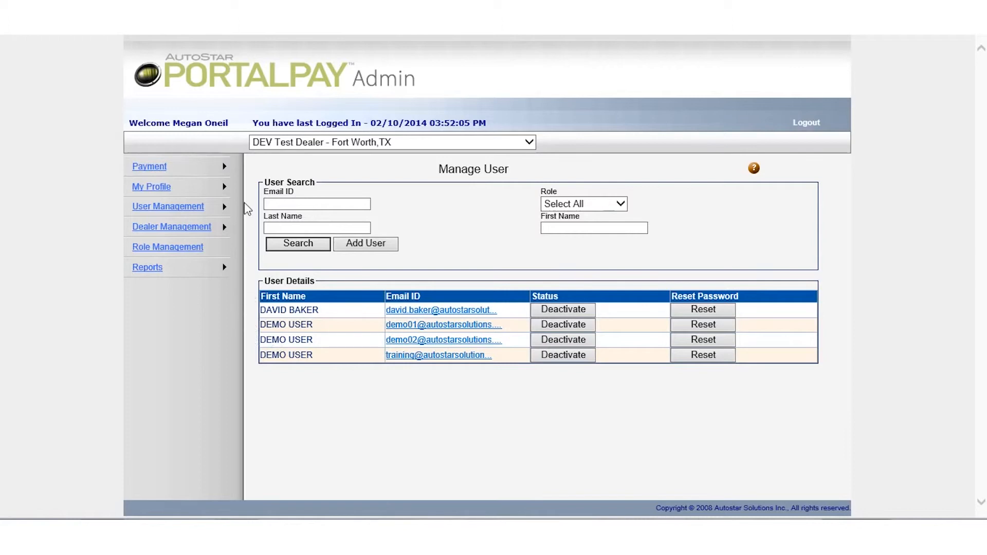
mouse_move(159, 183)
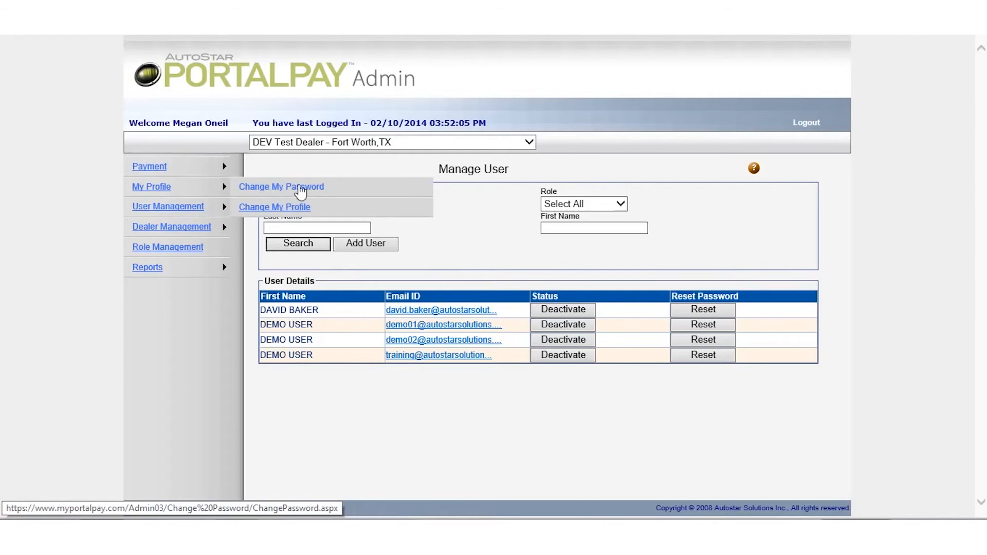
- Open My Profile > Change My Password, then cancel and confirm leaving the form
click(301, 187)
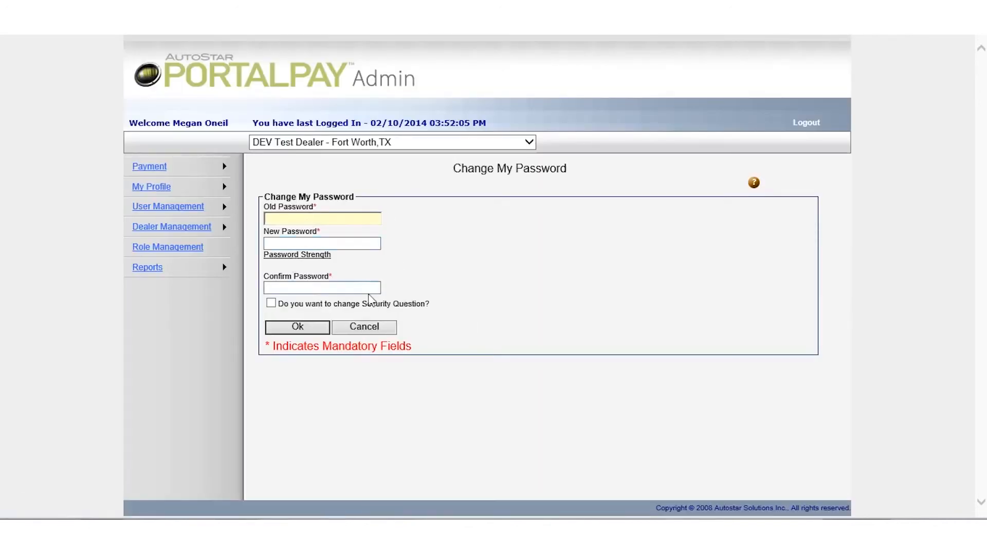
click(361, 327)
click(517, 317)
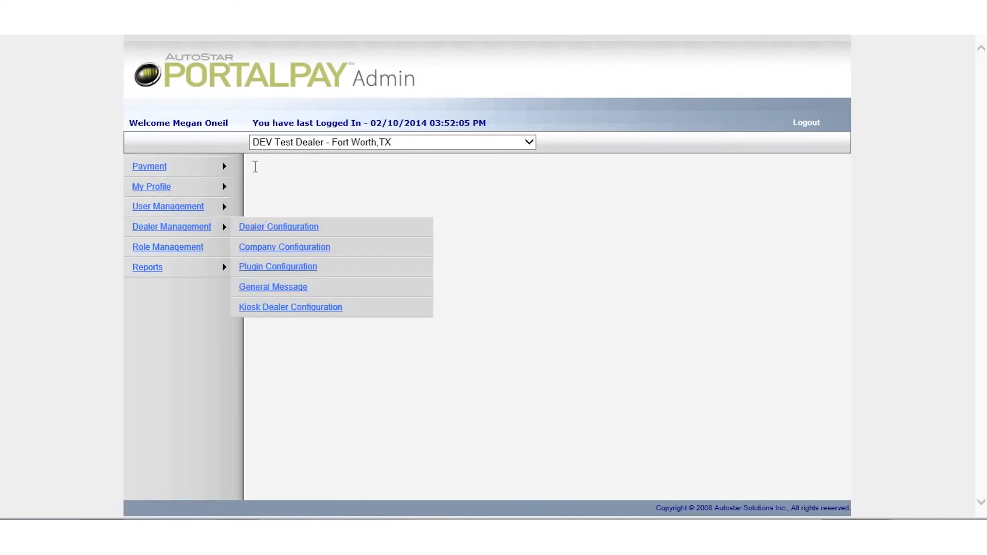
mouse_move(202, 201)
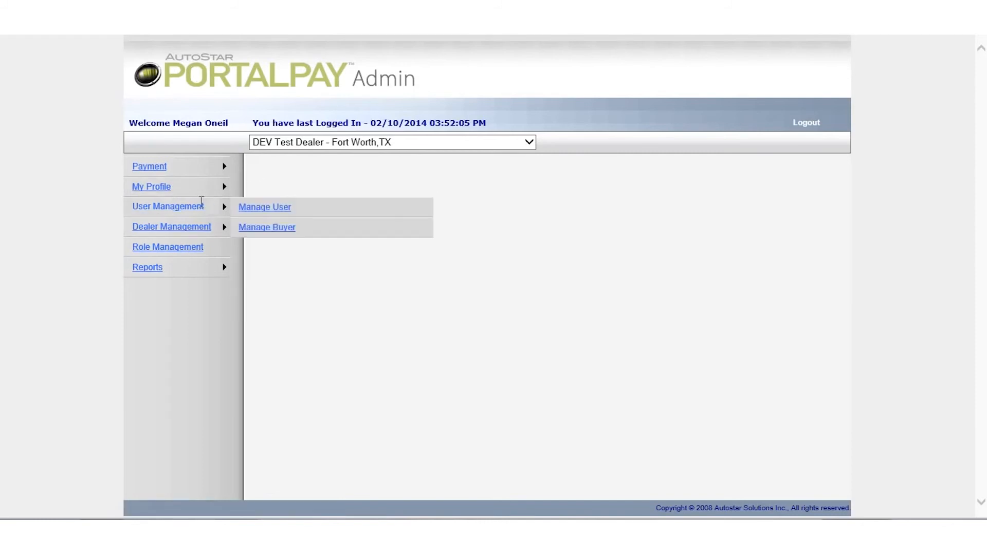